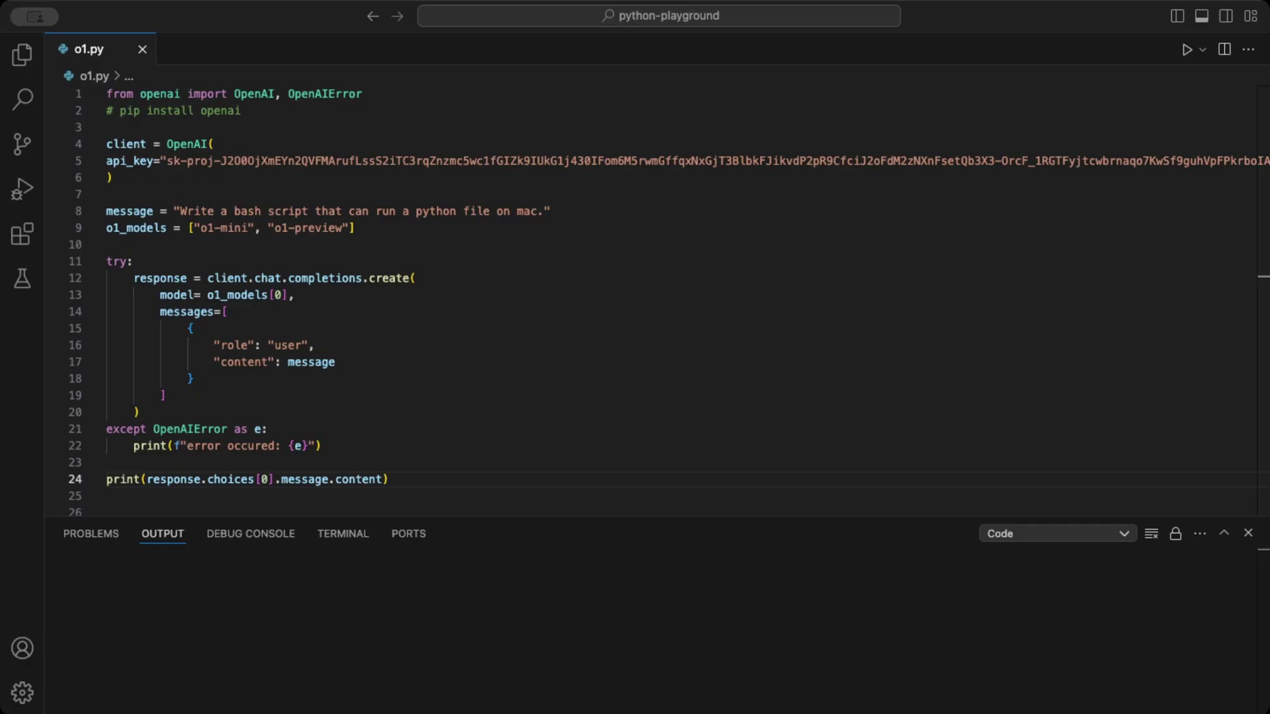
pyautogui.click(960, 462)
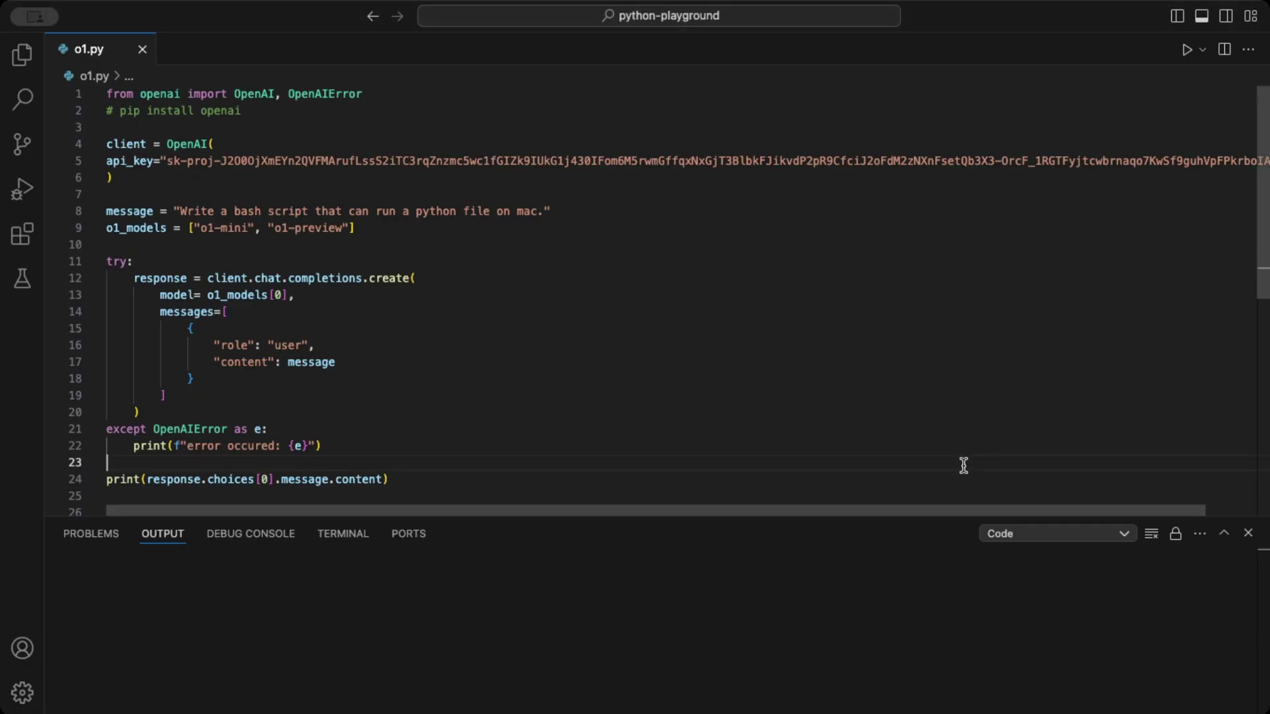
pyautogui.click(963, 473)
pyautogui.moveTo(369, 93); pyautogui.dragTo(82, 87)
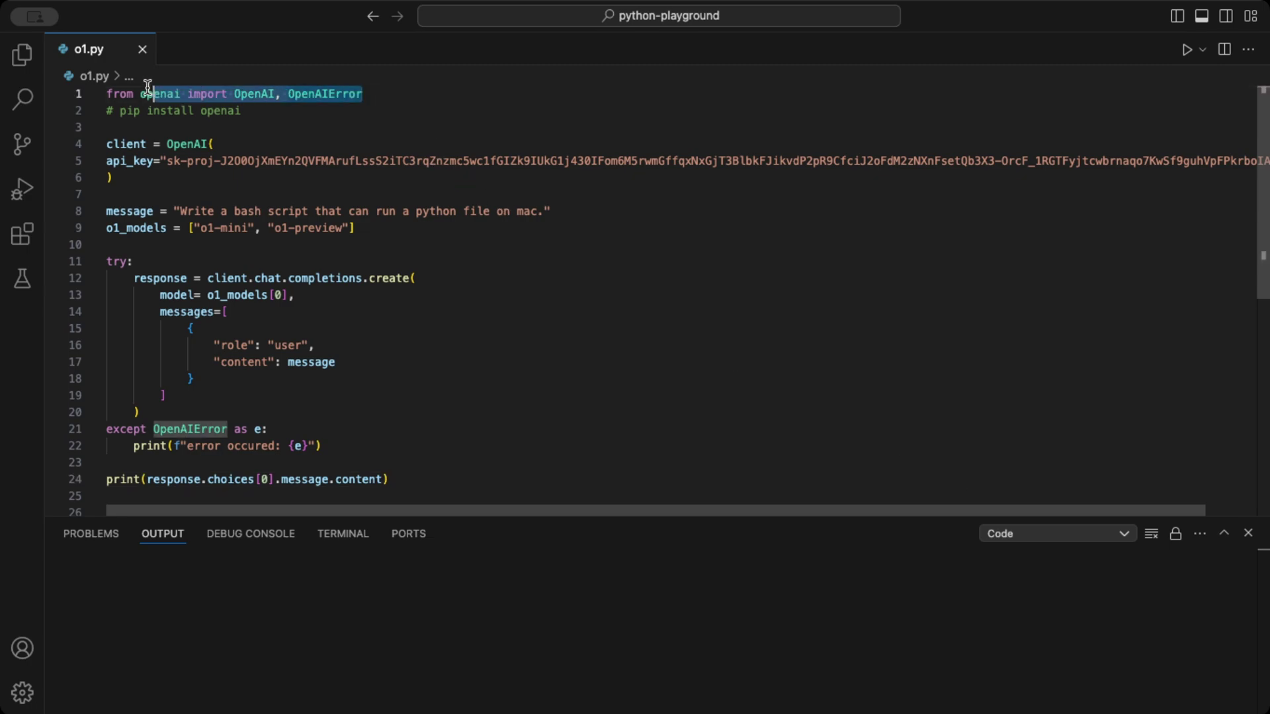
pyautogui.moveTo(241, 110); pyautogui.dragTo(118, 111)
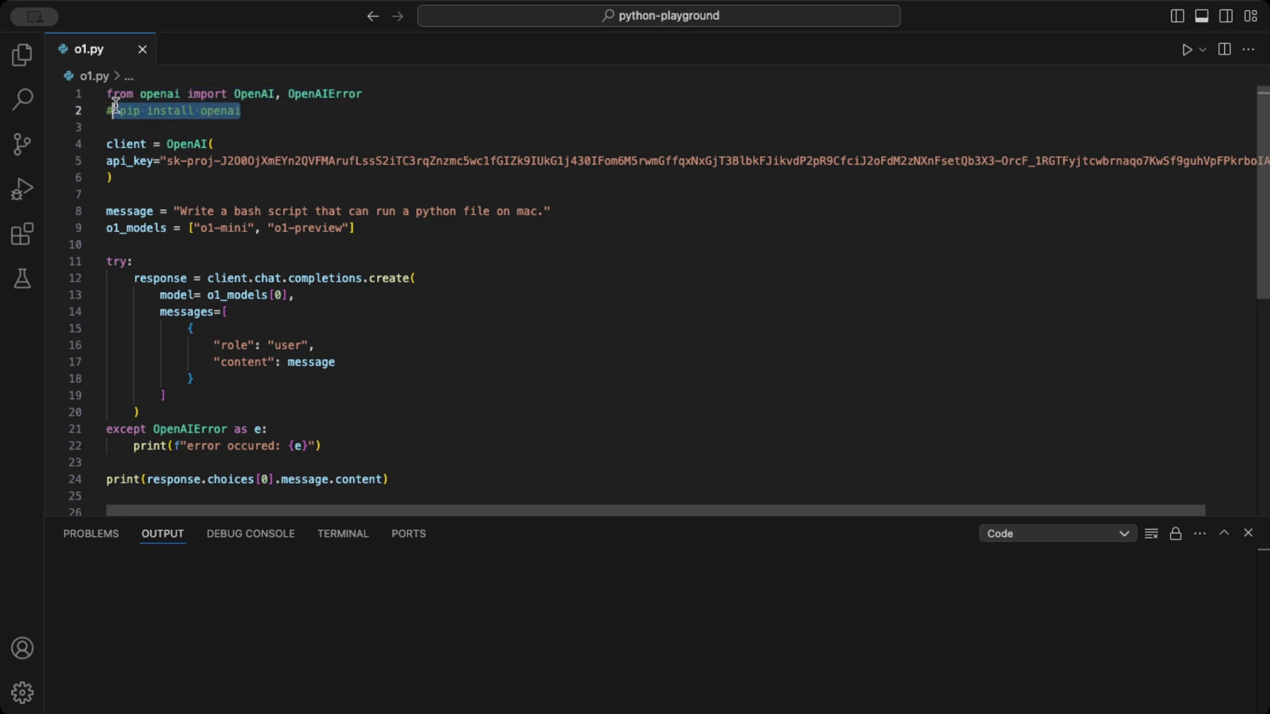
pyautogui.doubleClick(128, 144)
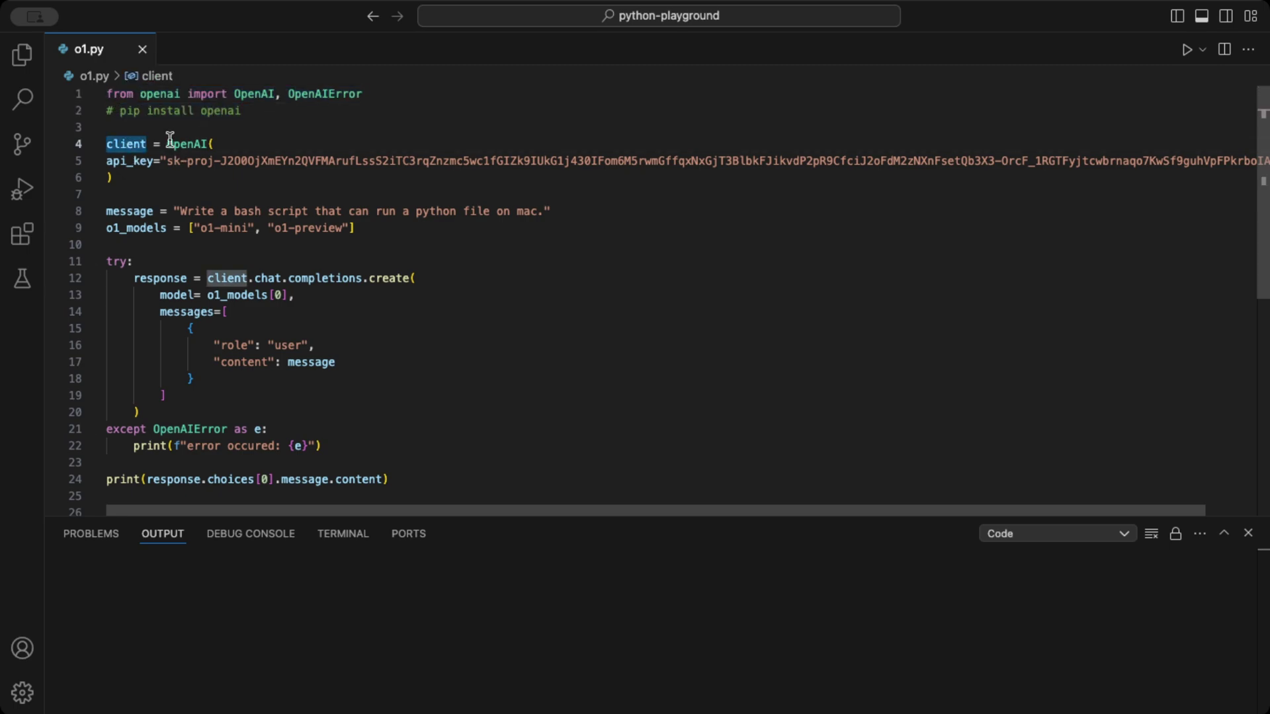
pyautogui.doubleClick(177, 143)
pyautogui.doubleClick(128, 160)
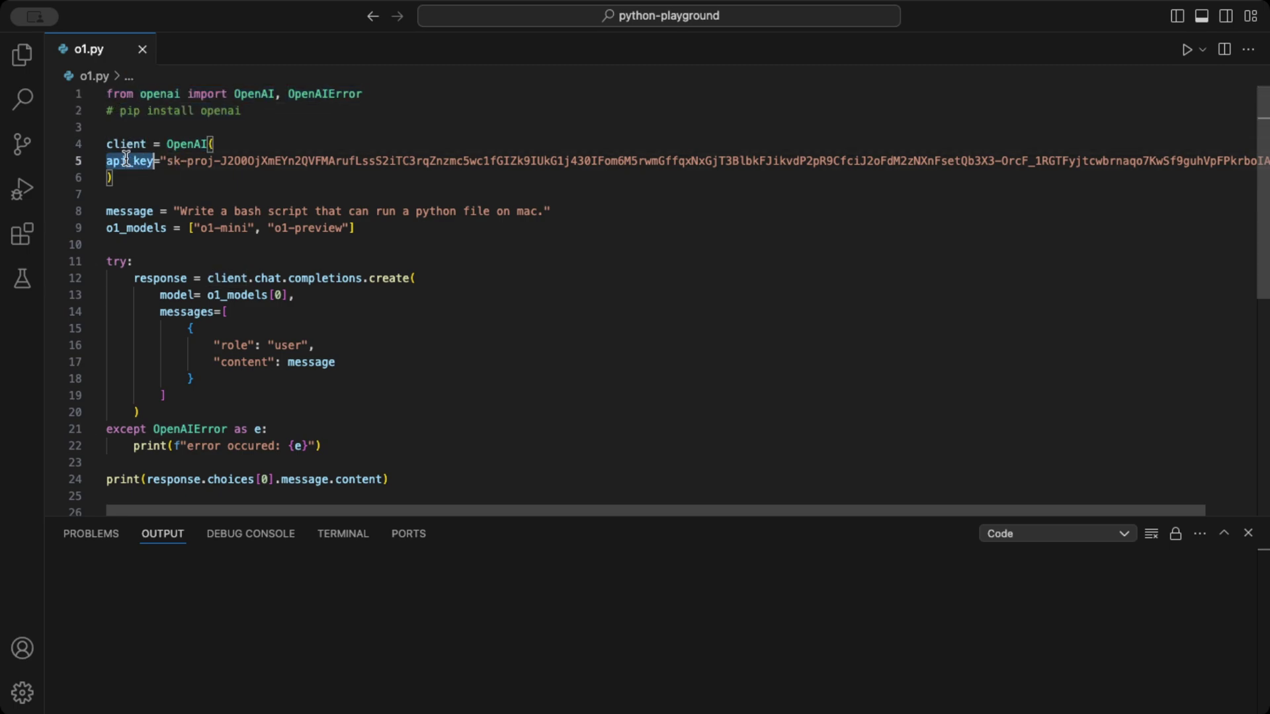
pyautogui.doubleClick(198, 161)
pyautogui.doubleClick(116, 212)
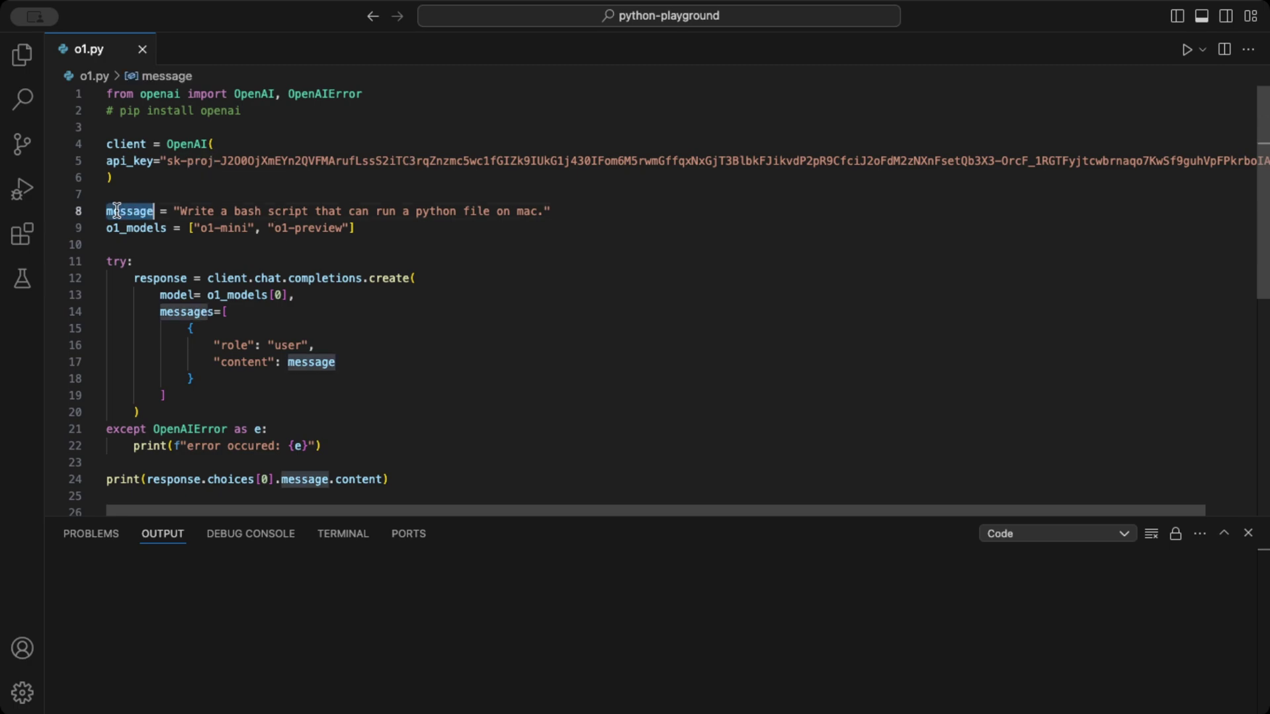
pyautogui.moveTo(106, 228); pyautogui.dragTo(345, 227)
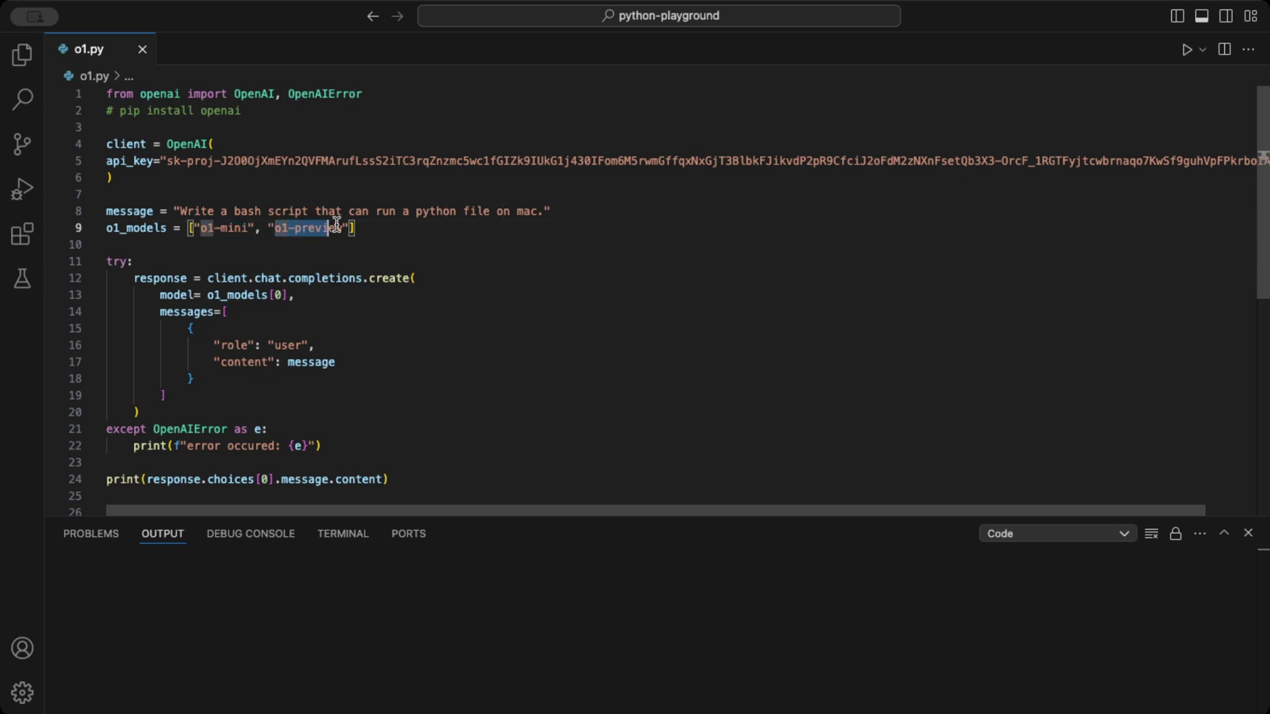
pyautogui.click(458, 235)
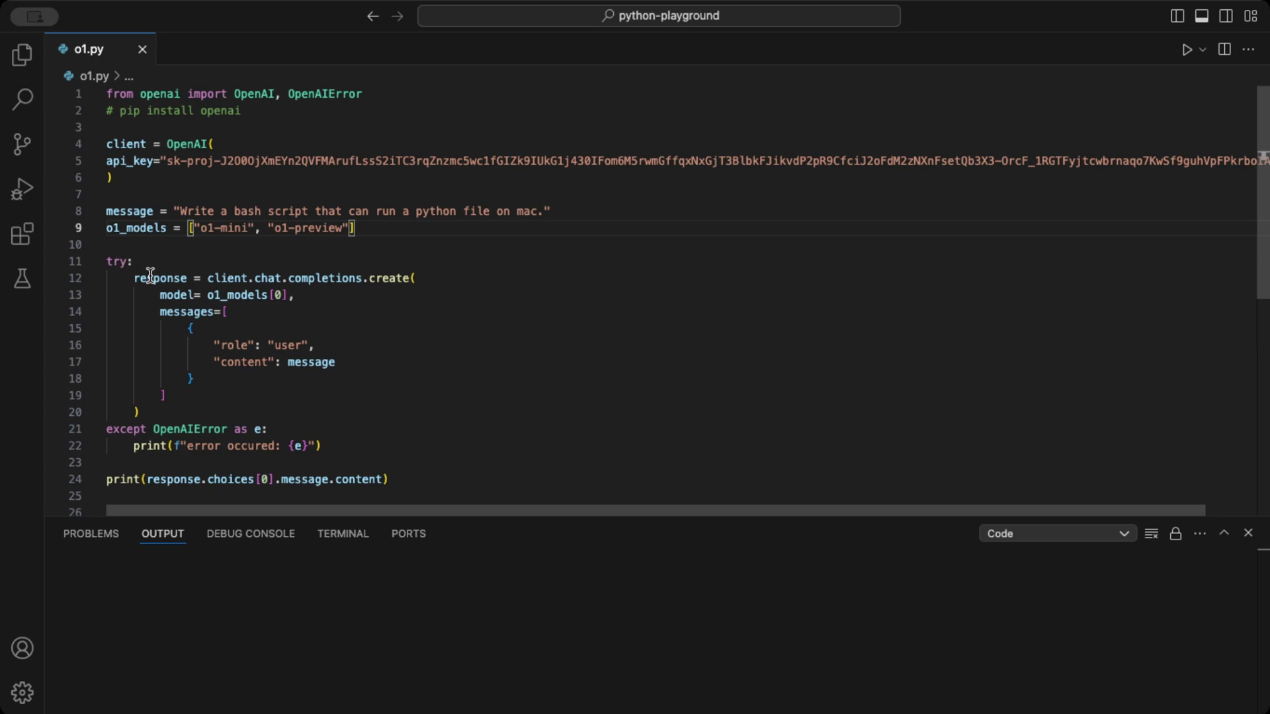
# Review the response assignment and client.chat.completions.create call with its model and messages arguments
pyautogui.doubleClick(150, 276)
pyautogui.moveTo(207, 277); pyautogui.dragTo(415, 277)
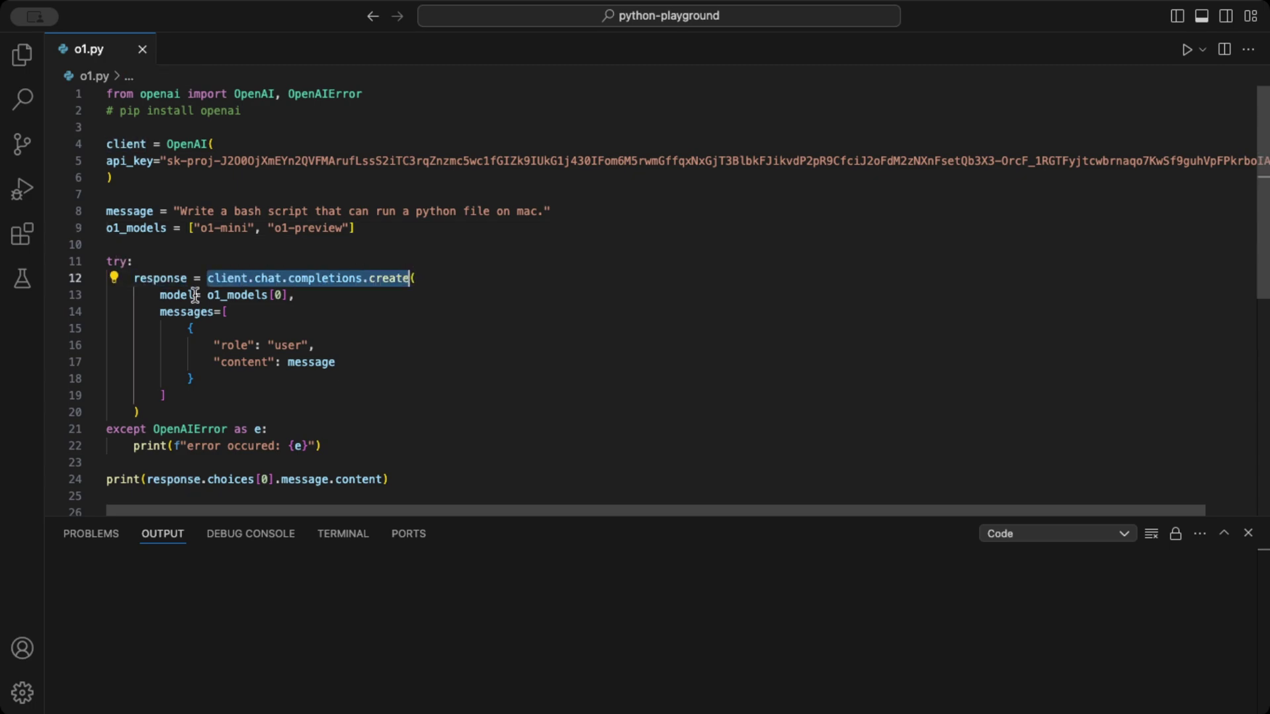
pyautogui.doubleClick(169, 294)
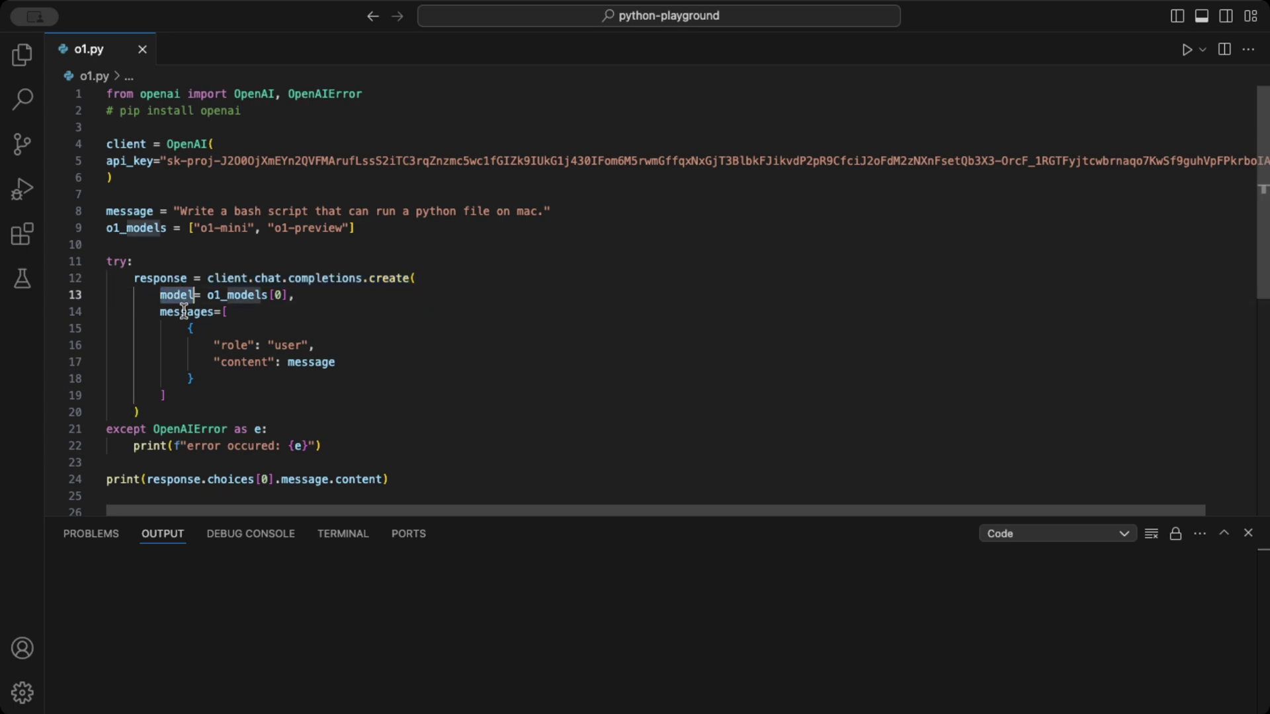
pyautogui.doubleClick(187, 311)
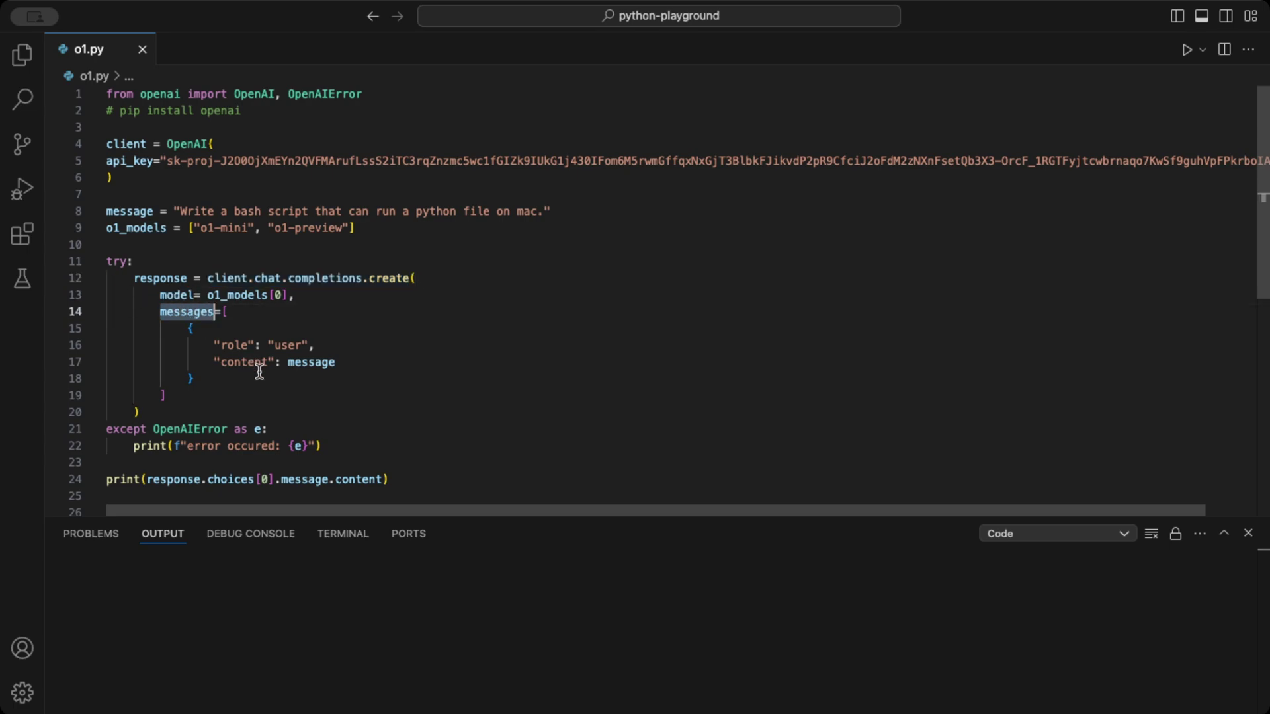
pyautogui.doubleClick(306, 359)
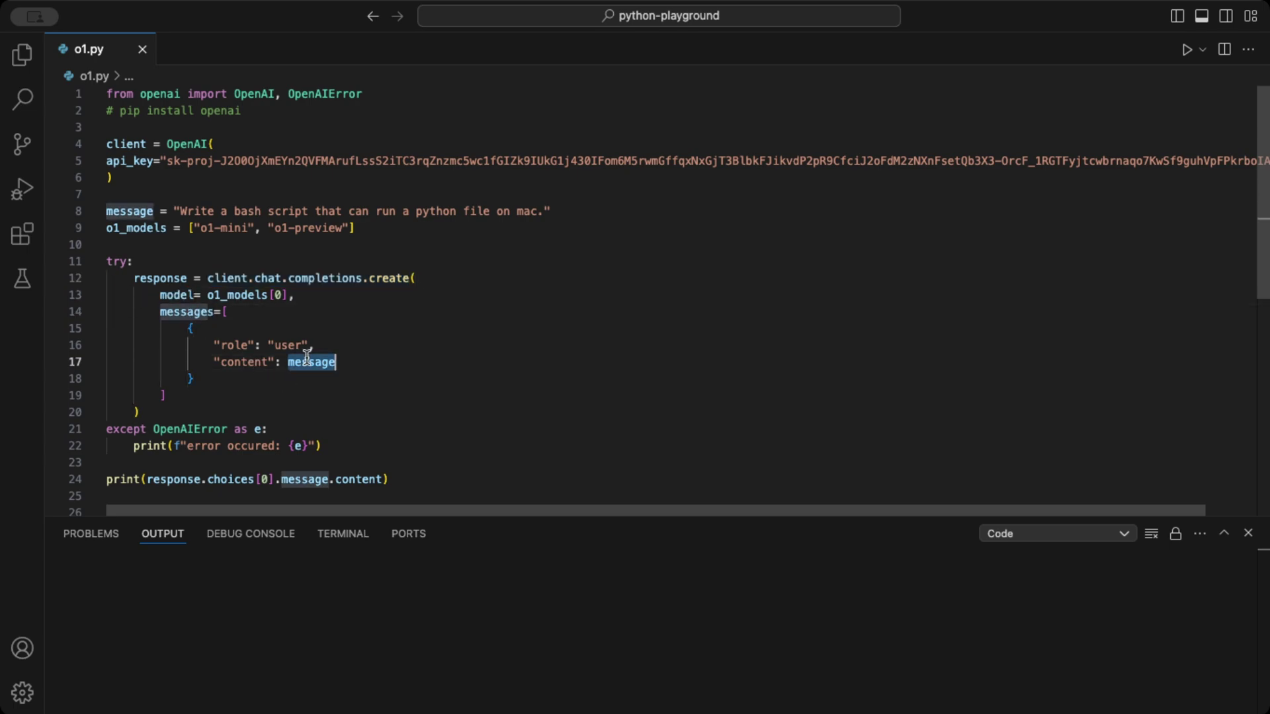
pyautogui.click(422, 382)
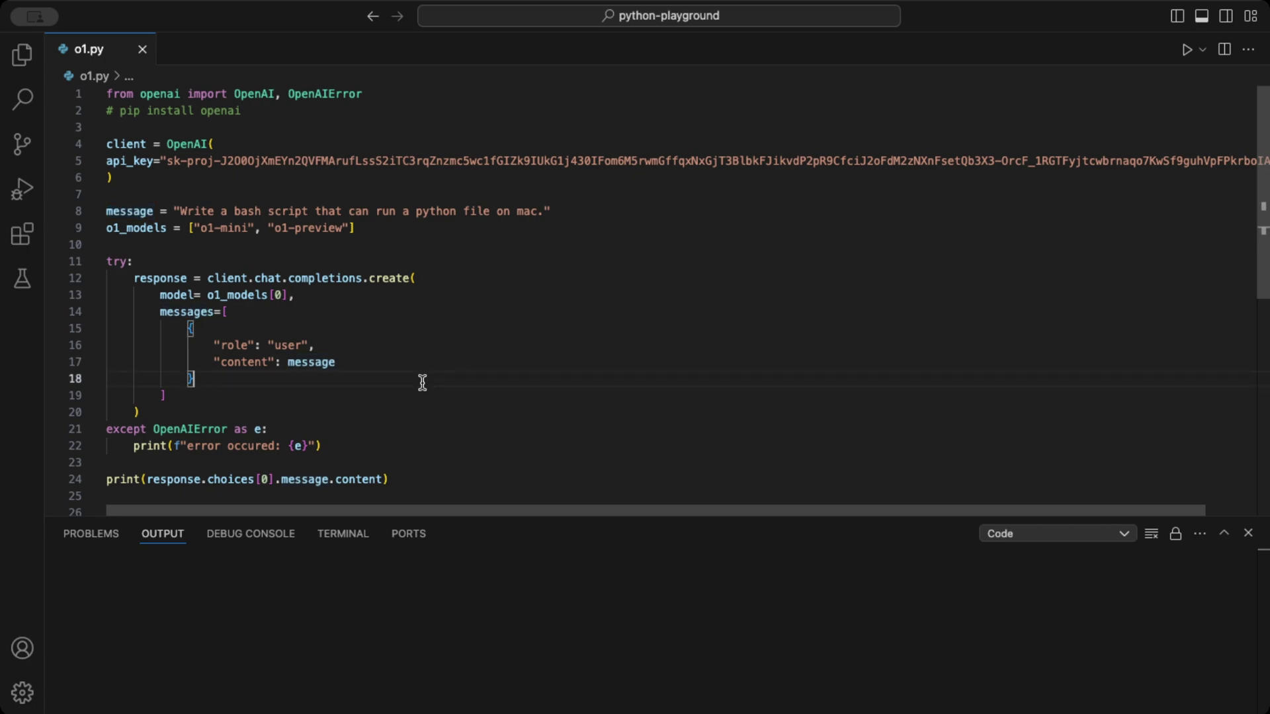
# Check the OpenAIError handler and bash-script prompt, and run o1.py against o1-mini
pyautogui.doubleClick(177, 429)
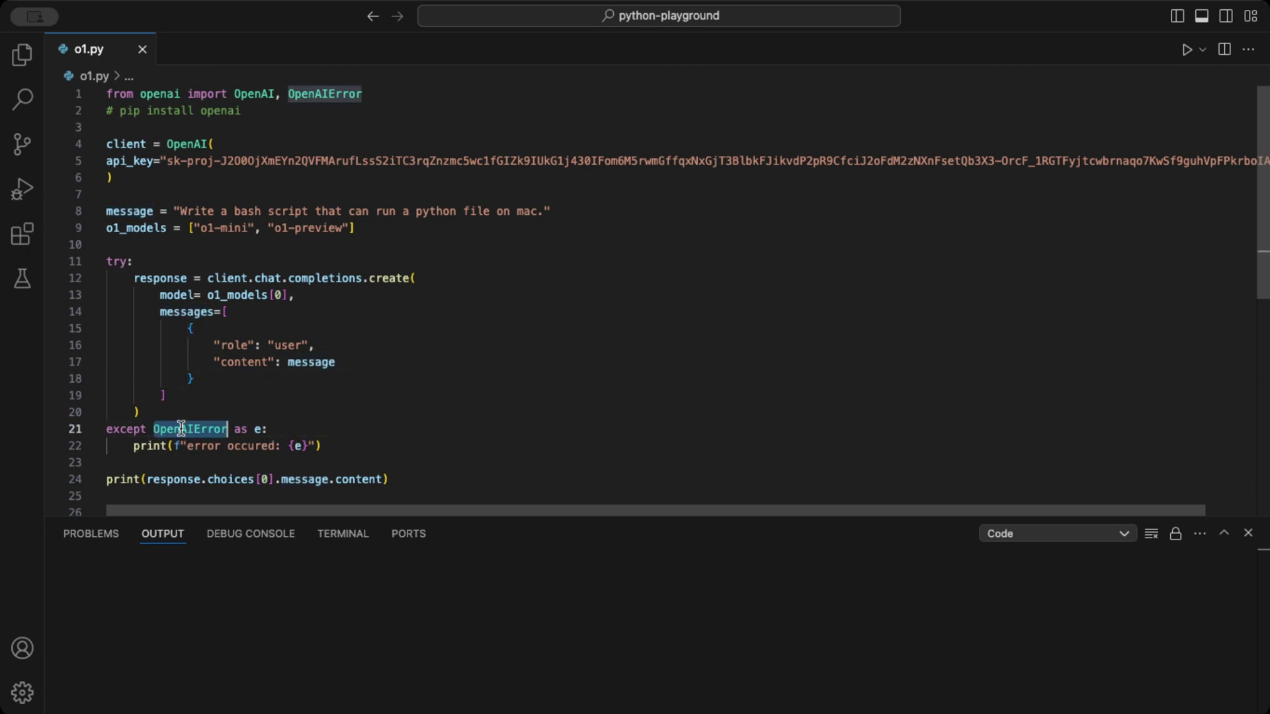
pyautogui.click(361, 445)
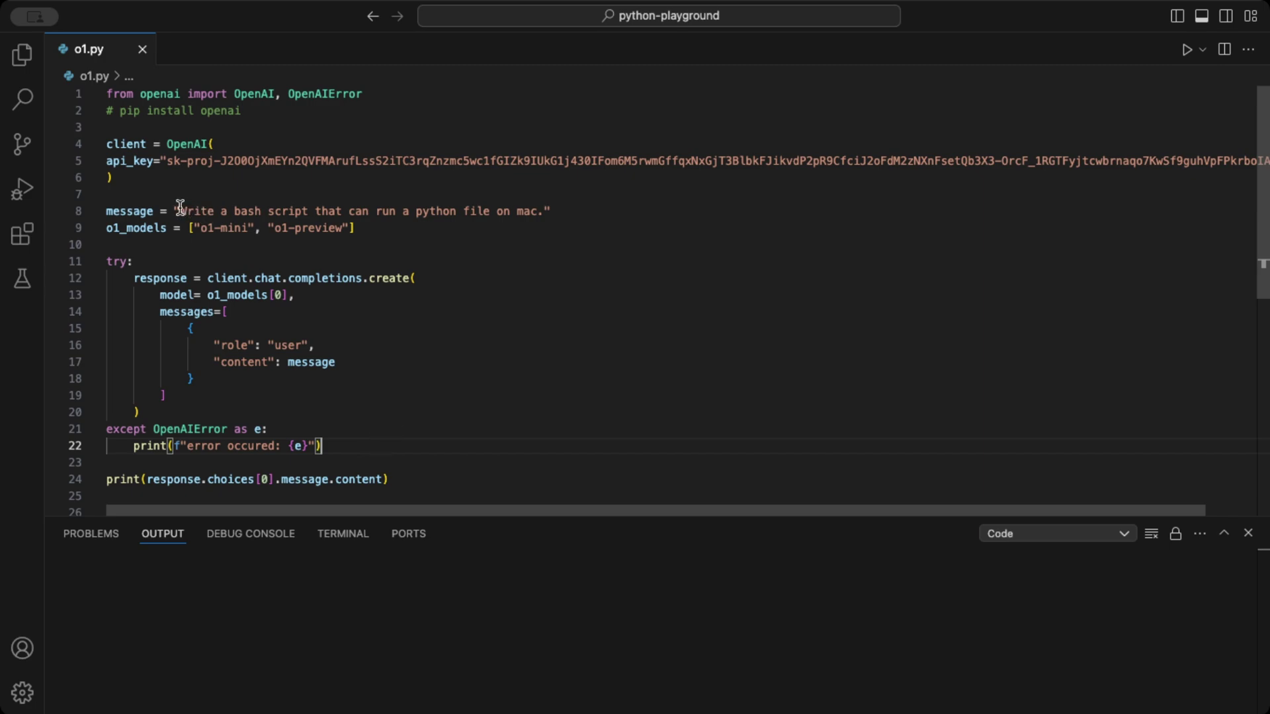
pyautogui.moveTo(179, 210); pyautogui.dragTo(544, 211)
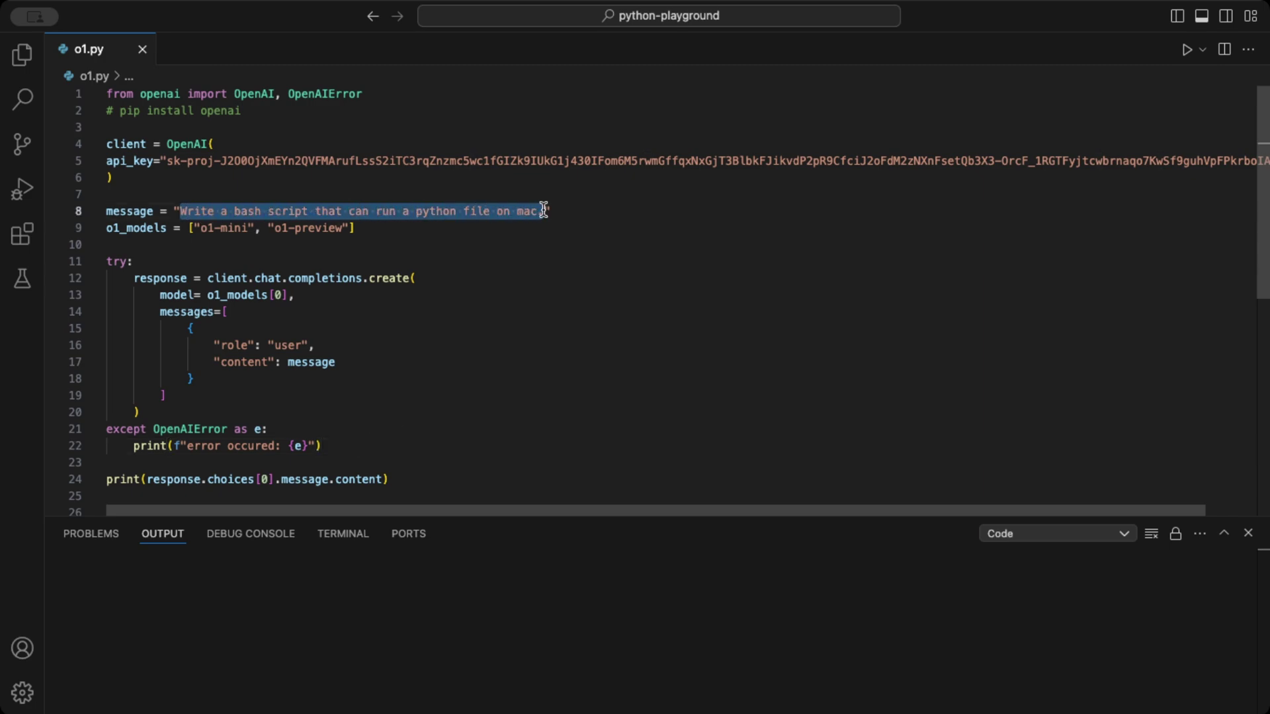
pyautogui.click(620, 328)
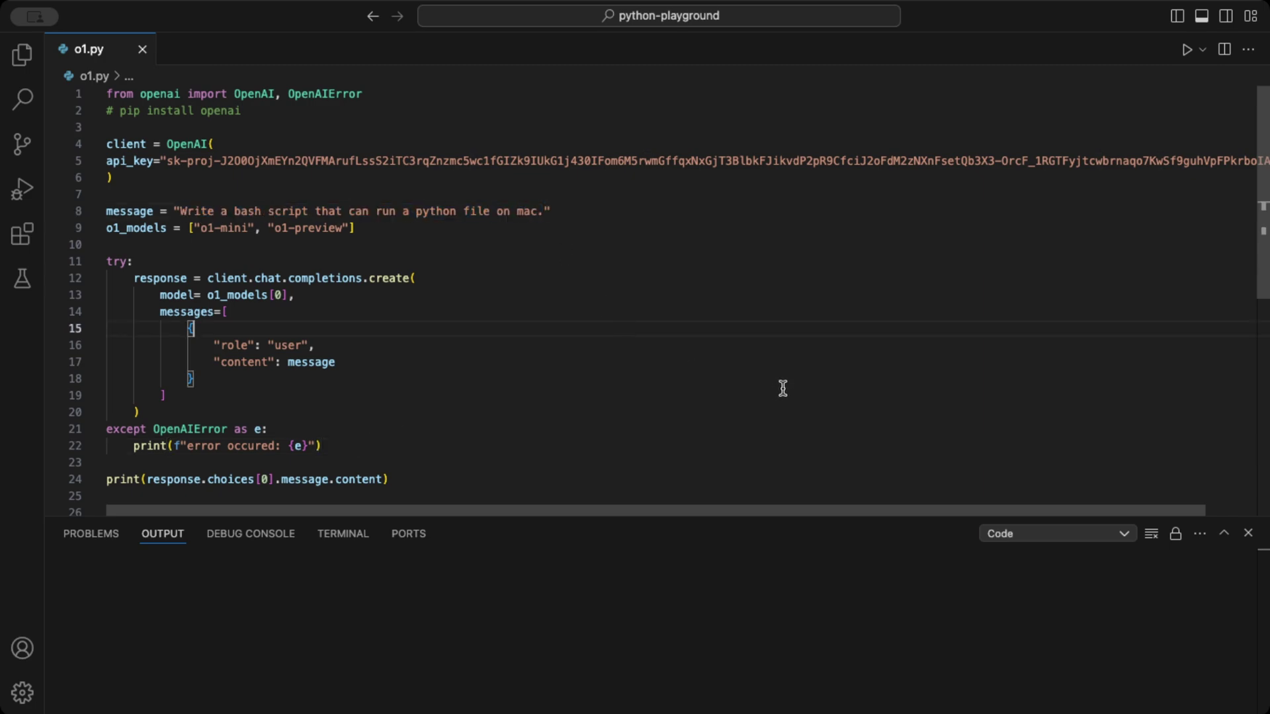
pyautogui.click(694, 362)
# Wait for o1-mini's reply and enlarge the Output panel to show its bash script
pyautogui.click(1187, 49)
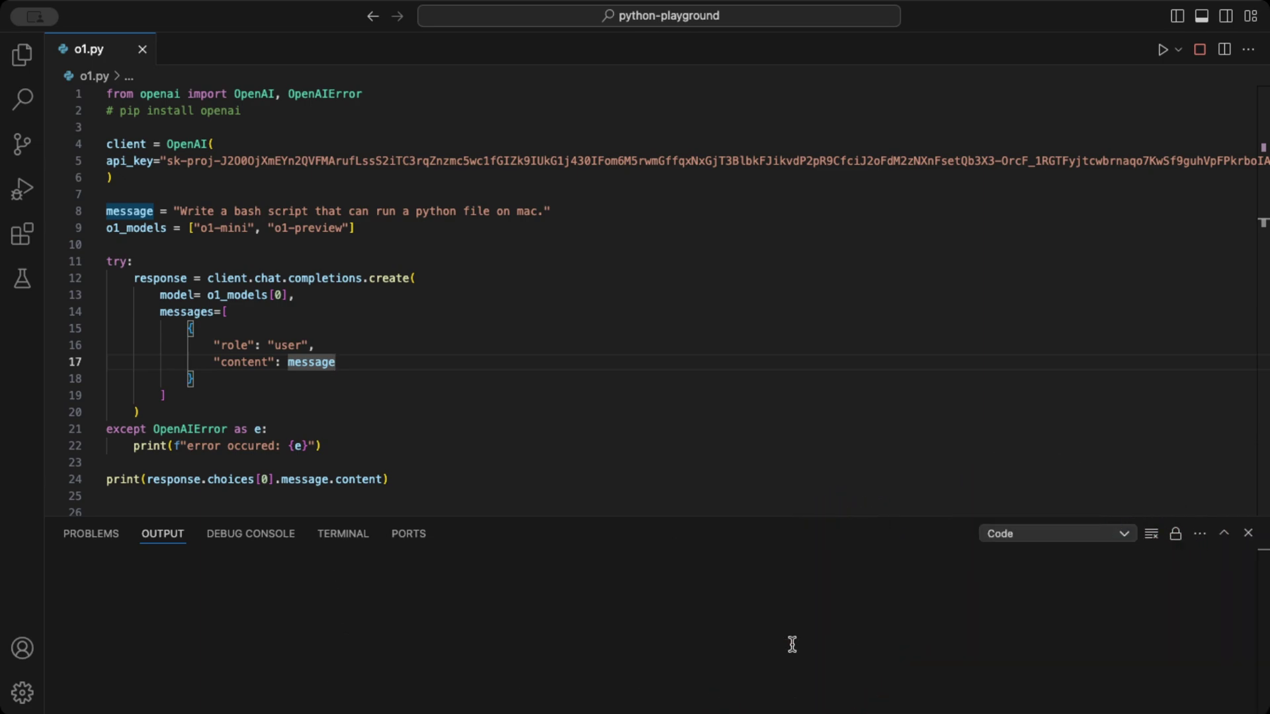
pyautogui.click(792, 642)
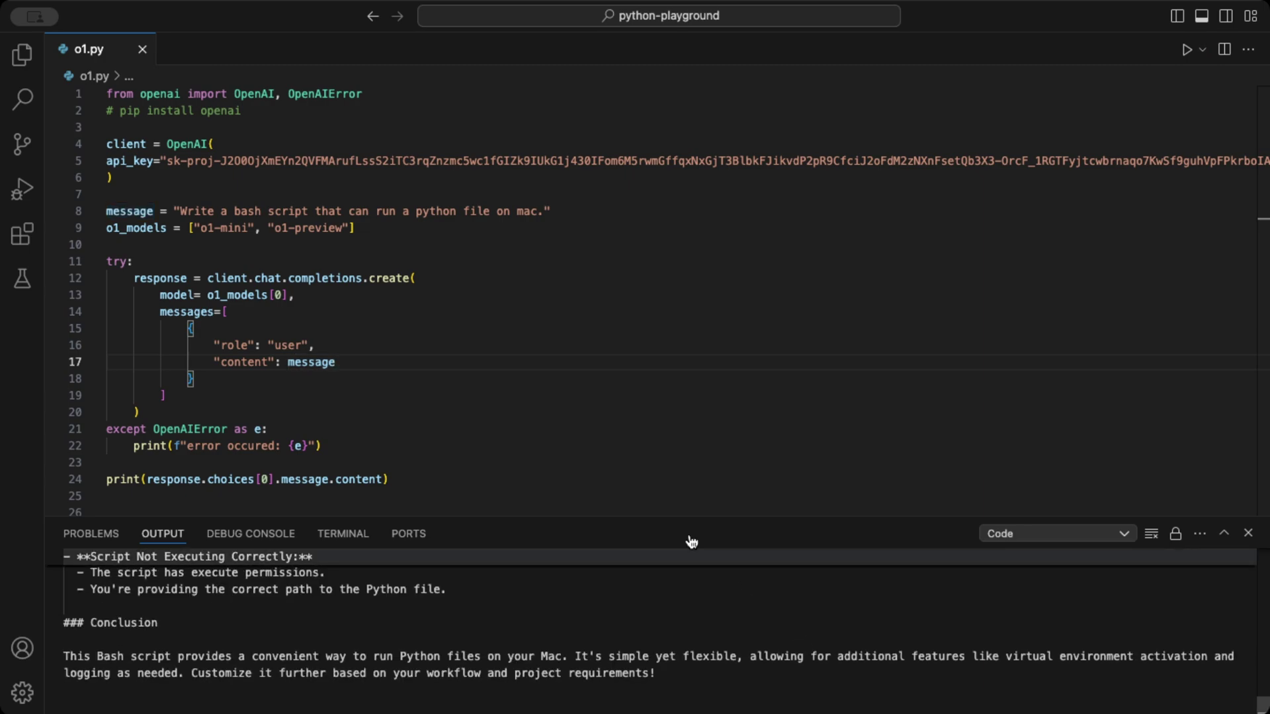
pyautogui.moveTo(684, 515); pyautogui.dragTo(694, 130)
pyautogui.scroll(5, 605, 421)
pyautogui.scroll(10, 605, 421)
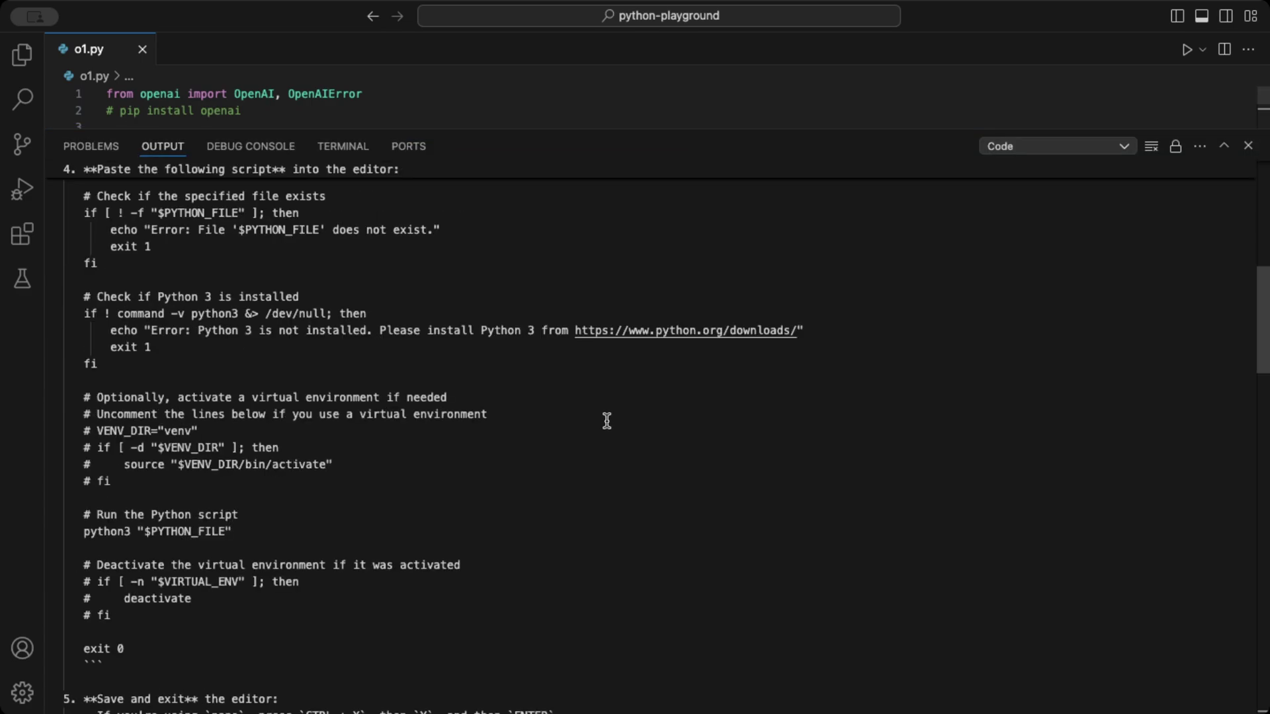
pyautogui.scroll(10, 605, 421)
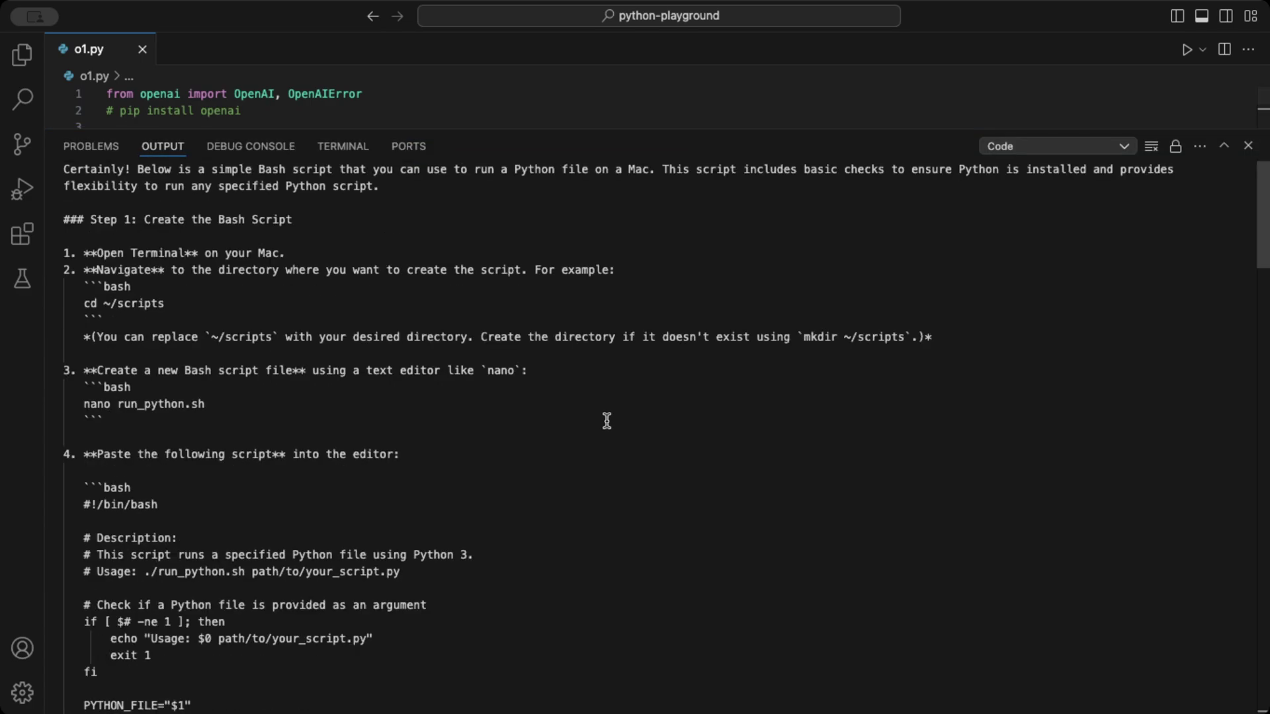
# Read o1-mini's bash-script answer and troubleshooting notes, then shrink the Output panel back down
pyautogui.doubleClick(644, 481)
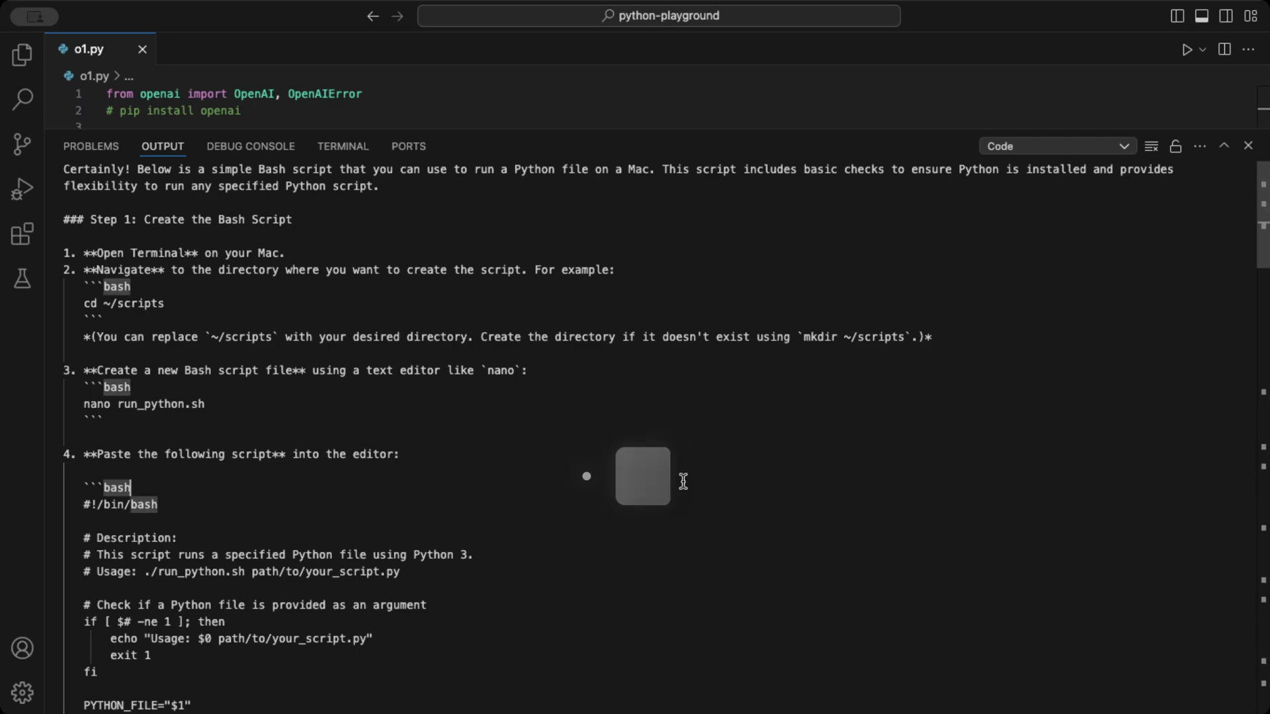
pyautogui.scroll(-5, 683, 483)
pyautogui.scroll(-5, 682, 484)
pyautogui.scroll(-5, 683, 482)
pyautogui.scroll(-5, 682, 484)
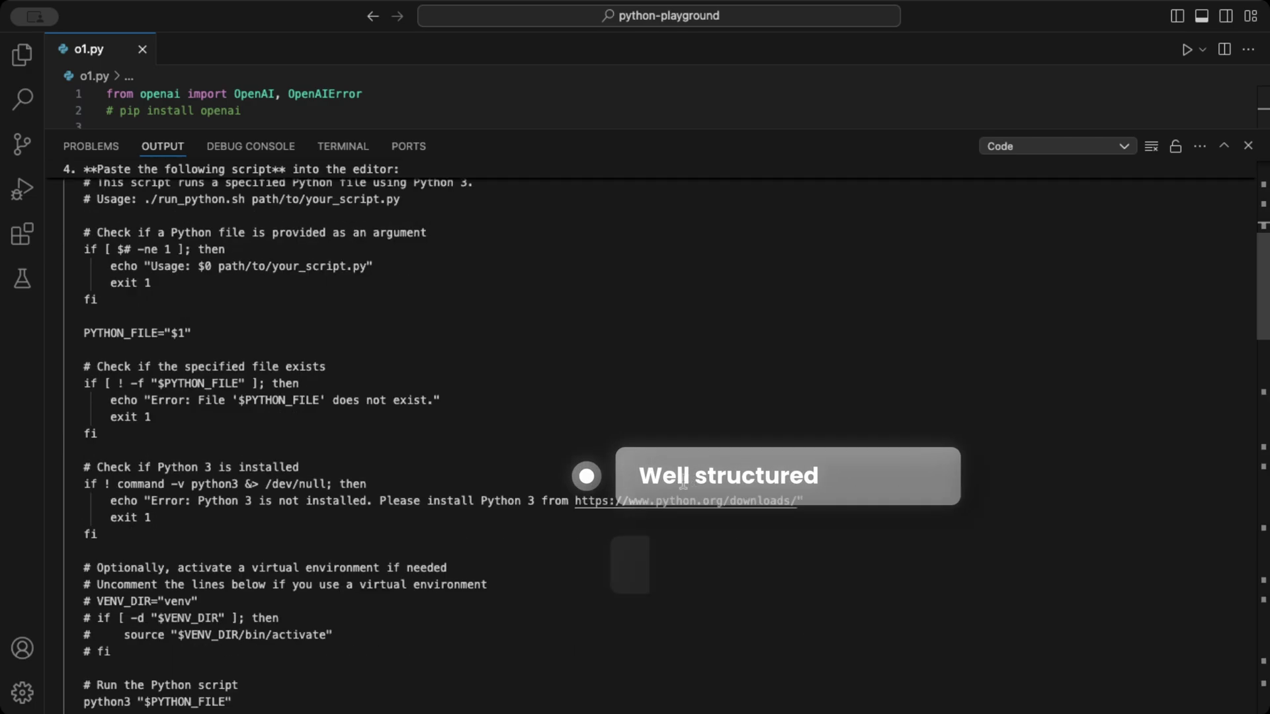
pyautogui.scroll(-10, 682, 482)
pyautogui.scroll(-5, 683, 483)
pyautogui.scroll(-5, 682, 484)
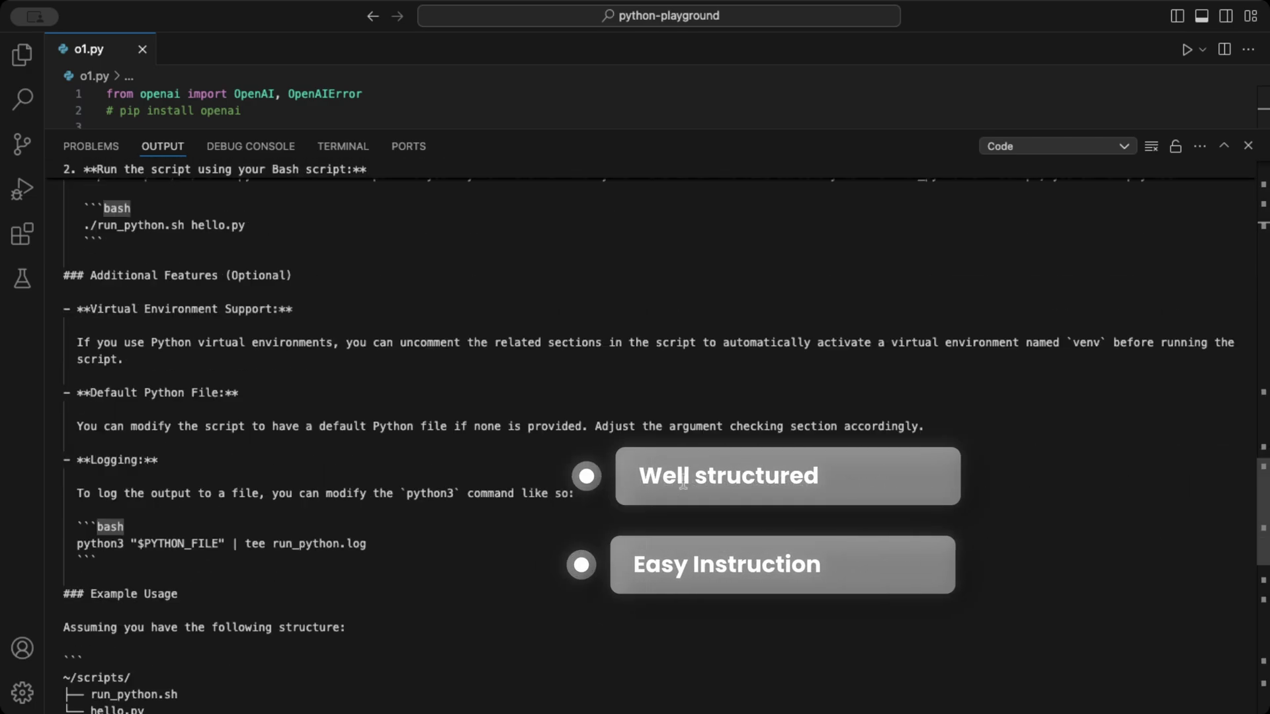
pyautogui.scroll(-10, 683, 483)
pyautogui.scroll(-5, 682, 483)
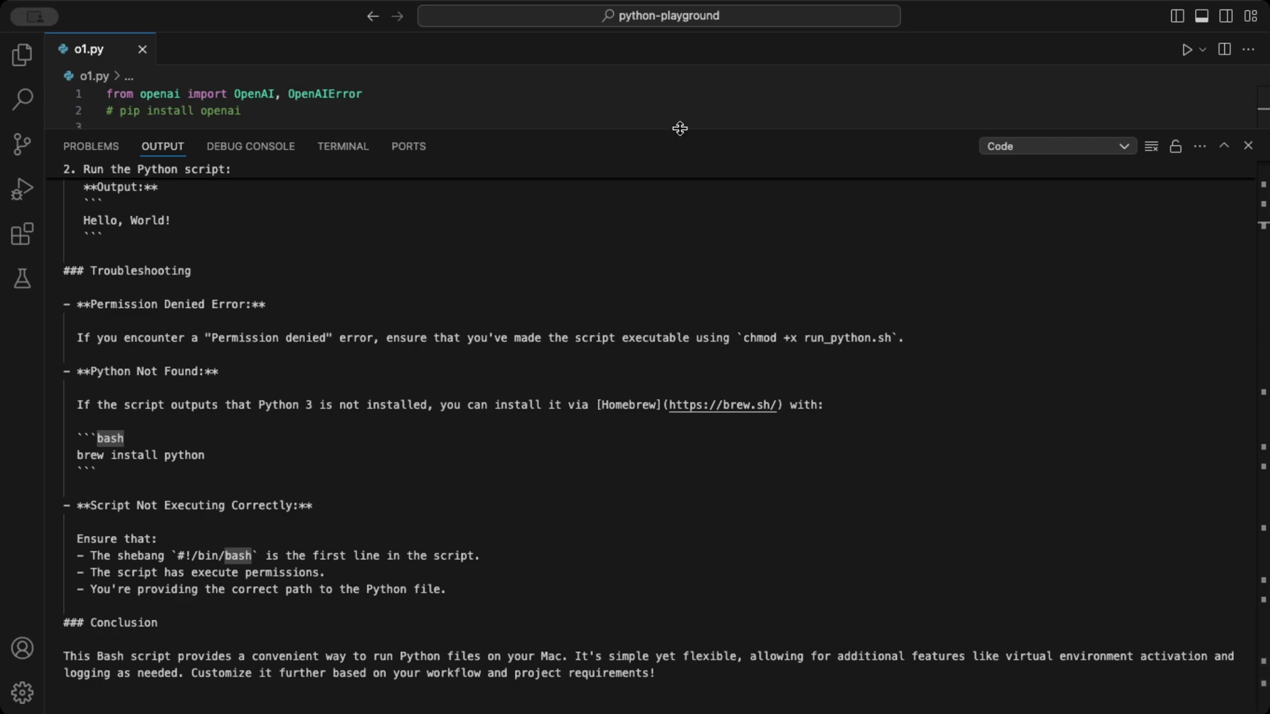
pyautogui.moveTo(680, 127)
pyautogui.mouseDown()
pyautogui.moveTo(659, 561)
pyautogui.moveTo(659, 522)
pyautogui.mouseUp()
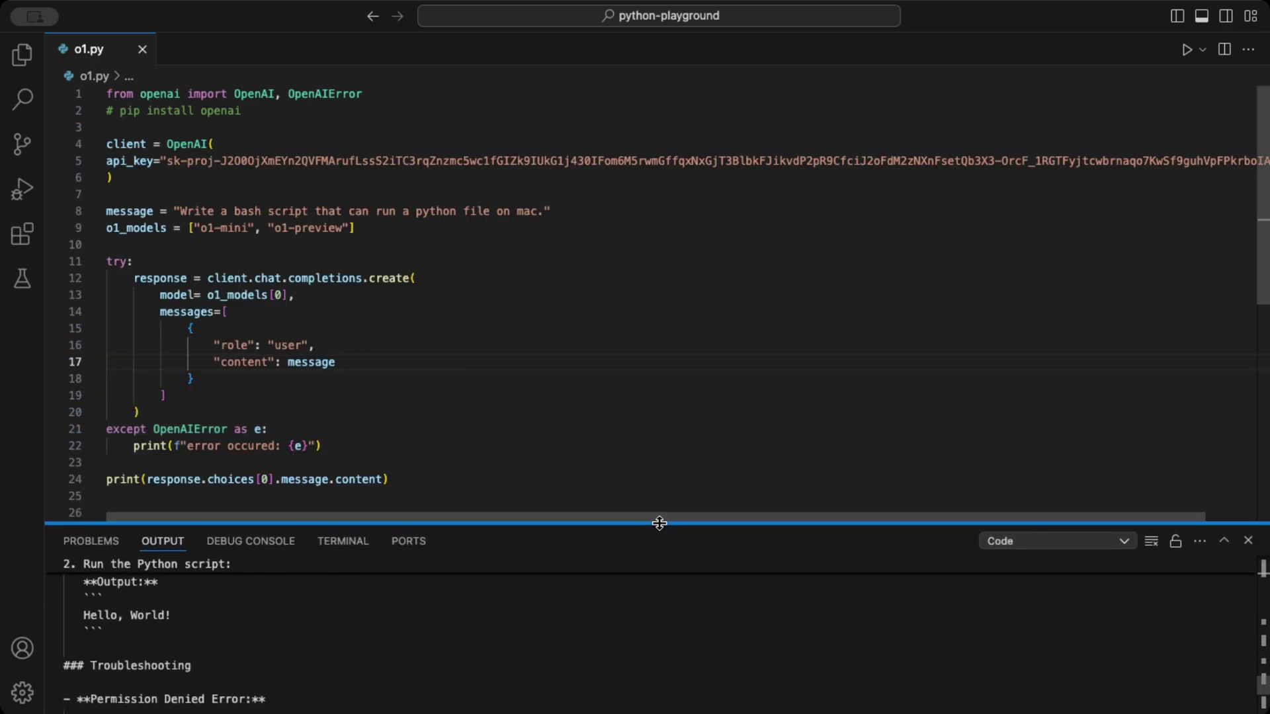
# Change line 13 to o1_models[1] for o1-preview, clear the output, and rerun o1.py
pyautogui.click(275, 295)
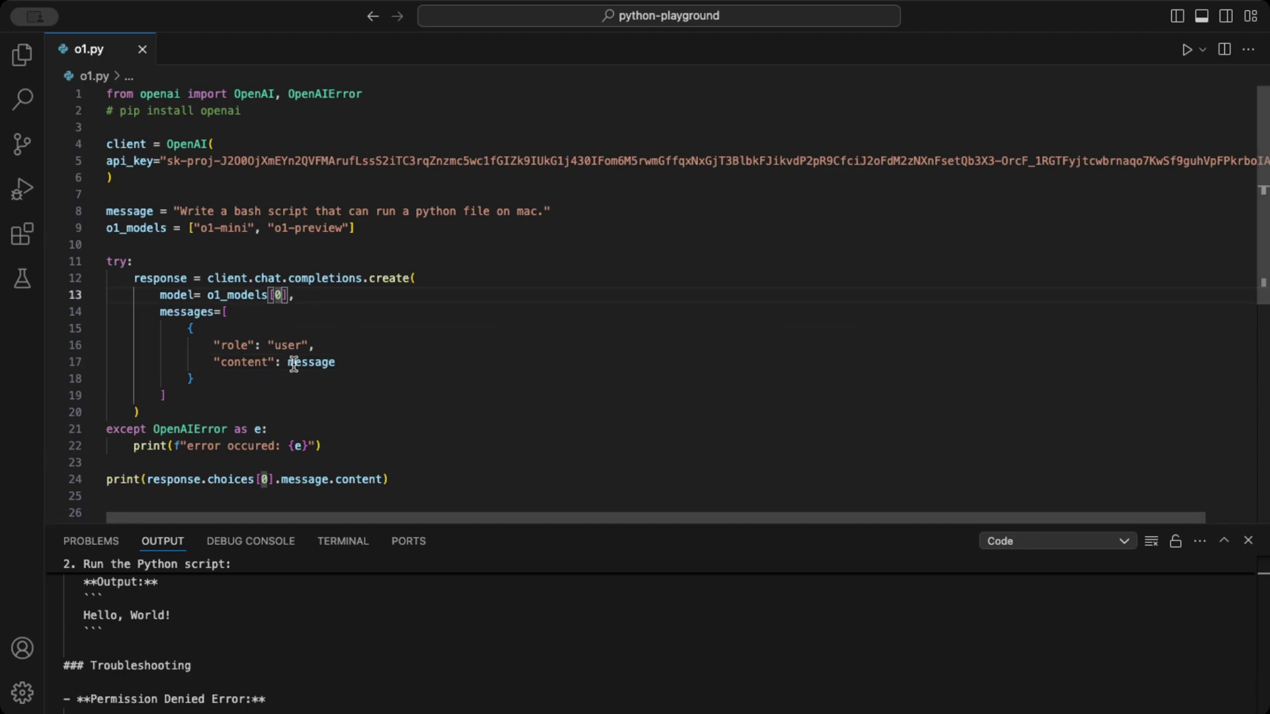
pyautogui.press('BackSpace')
pyautogui.write('1')
pyautogui.click(1151, 541)
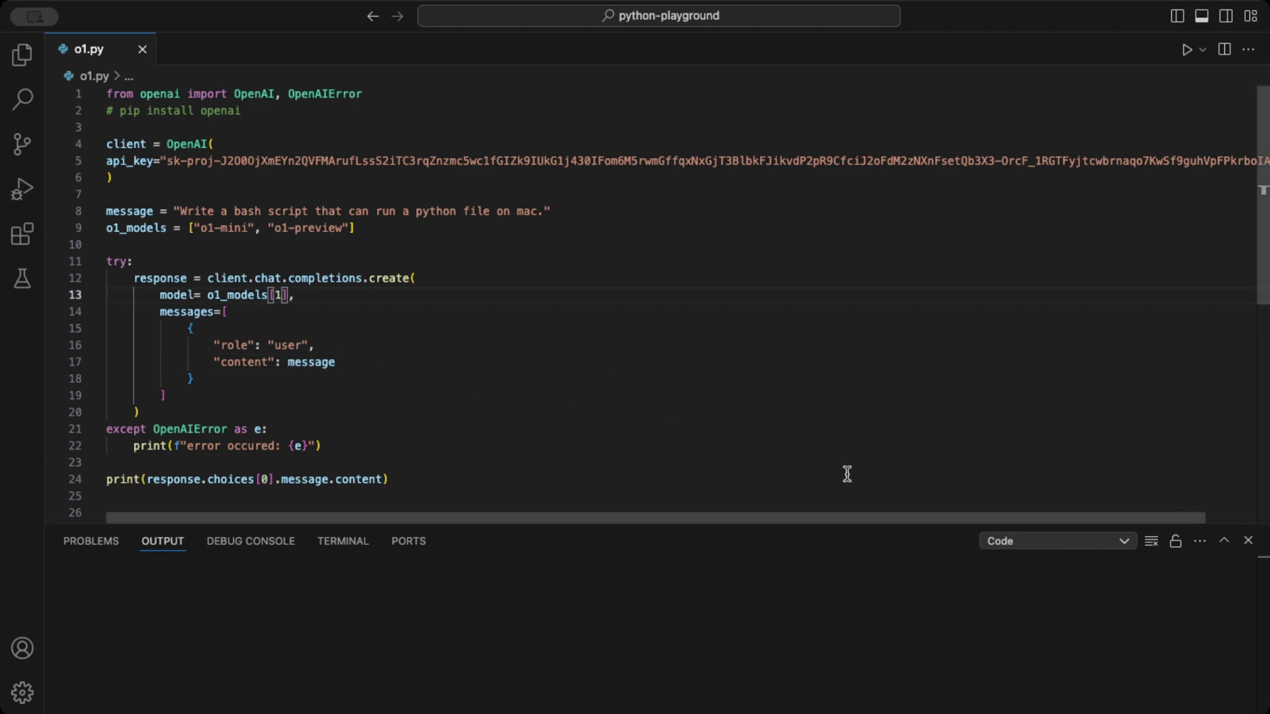
pyautogui.click(1187, 51)
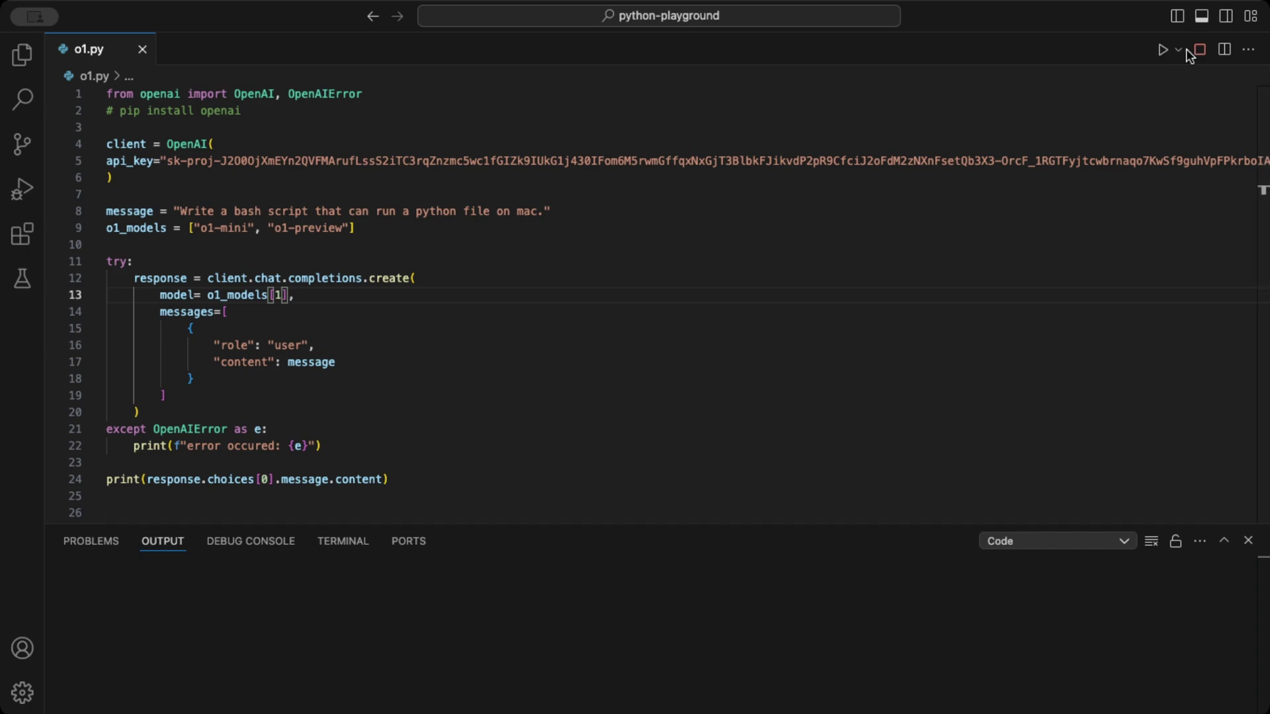
pyautogui.click(658, 603)
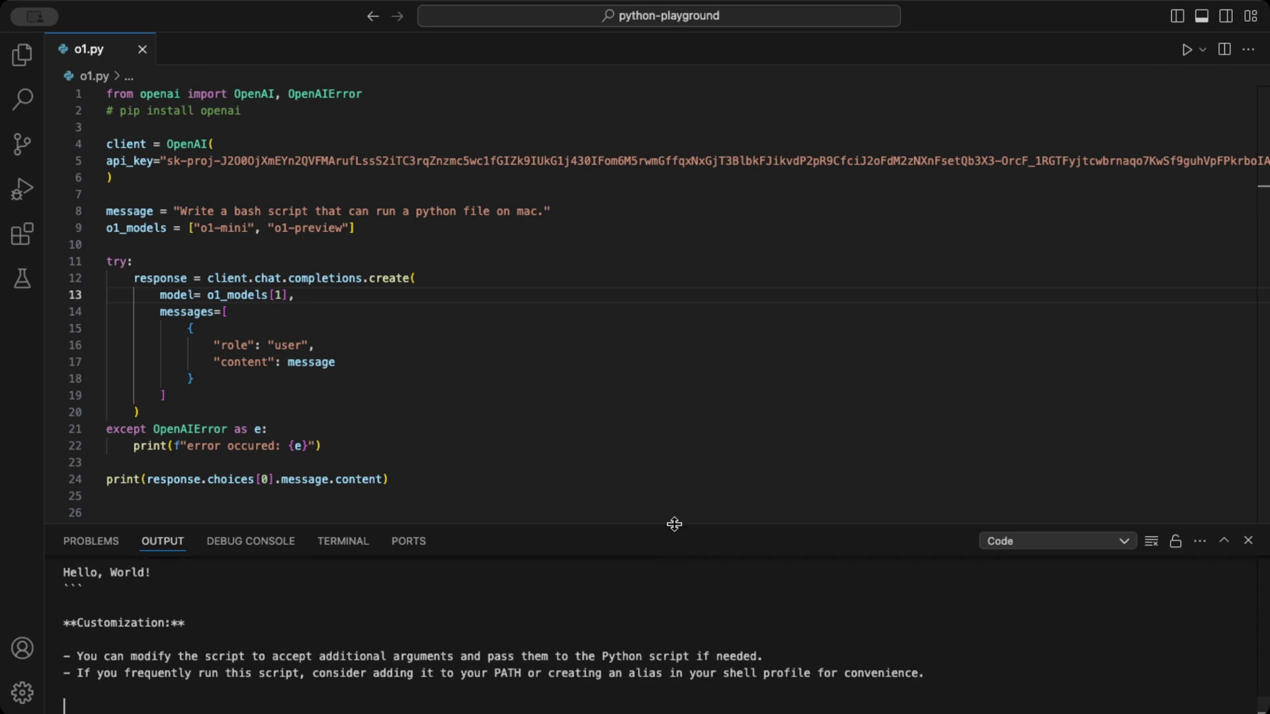
pyautogui.moveTo(671, 525); pyautogui.dragTo(676, 121)
pyautogui.scroll(10, 672, 512)
pyautogui.scroll(-3, 672, 512)
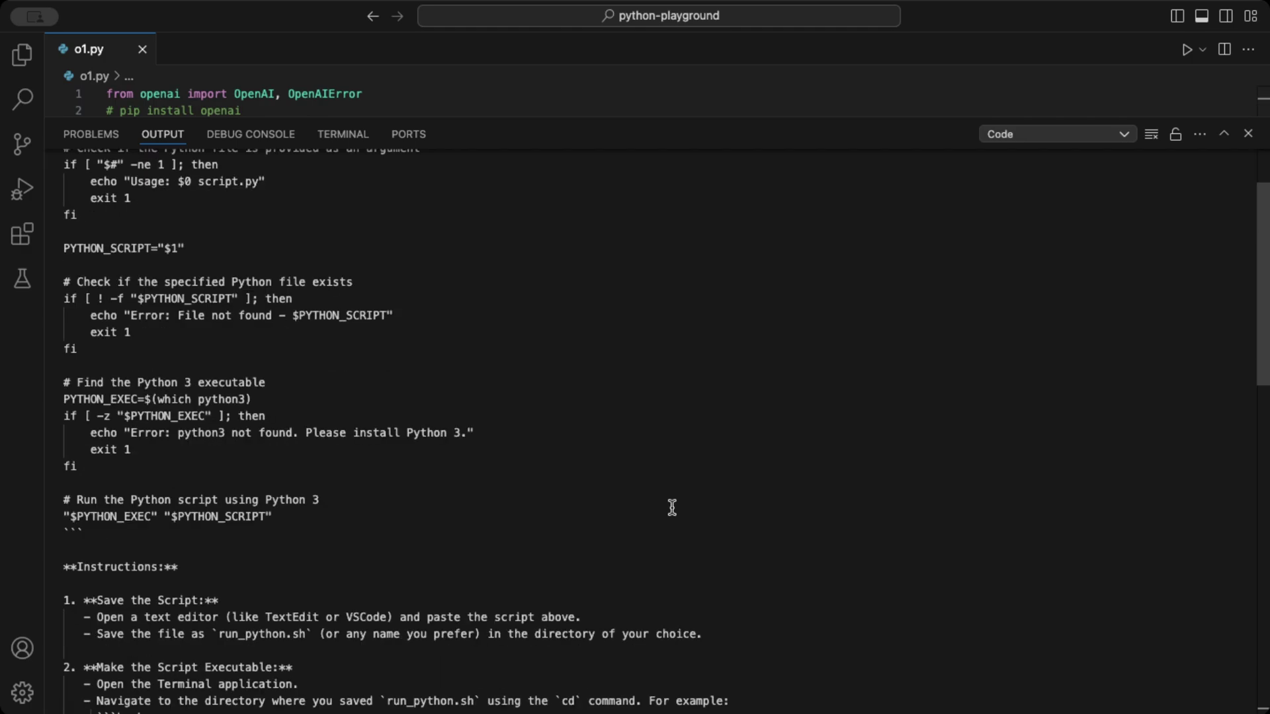
pyautogui.scroll(-5, 675, 511)
pyautogui.scroll(-5, 676, 509)
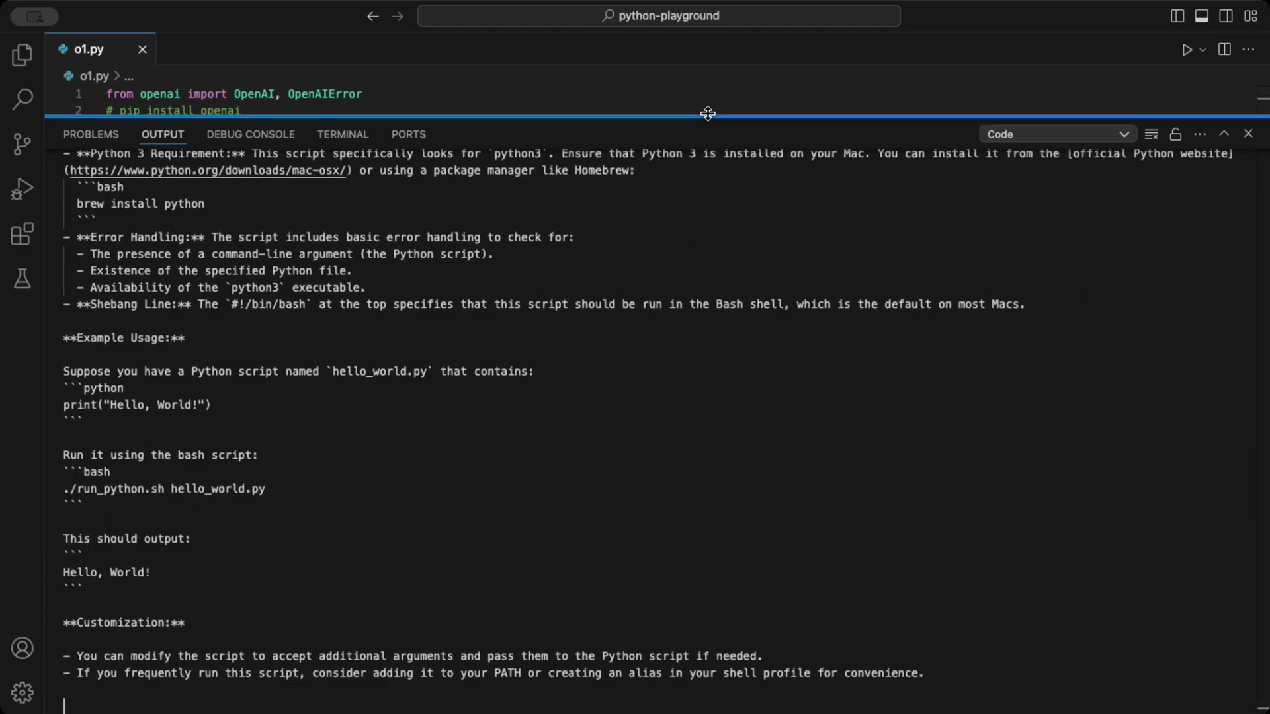
pyautogui.moveTo(708, 117); pyautogui.dragTo(675, 511)
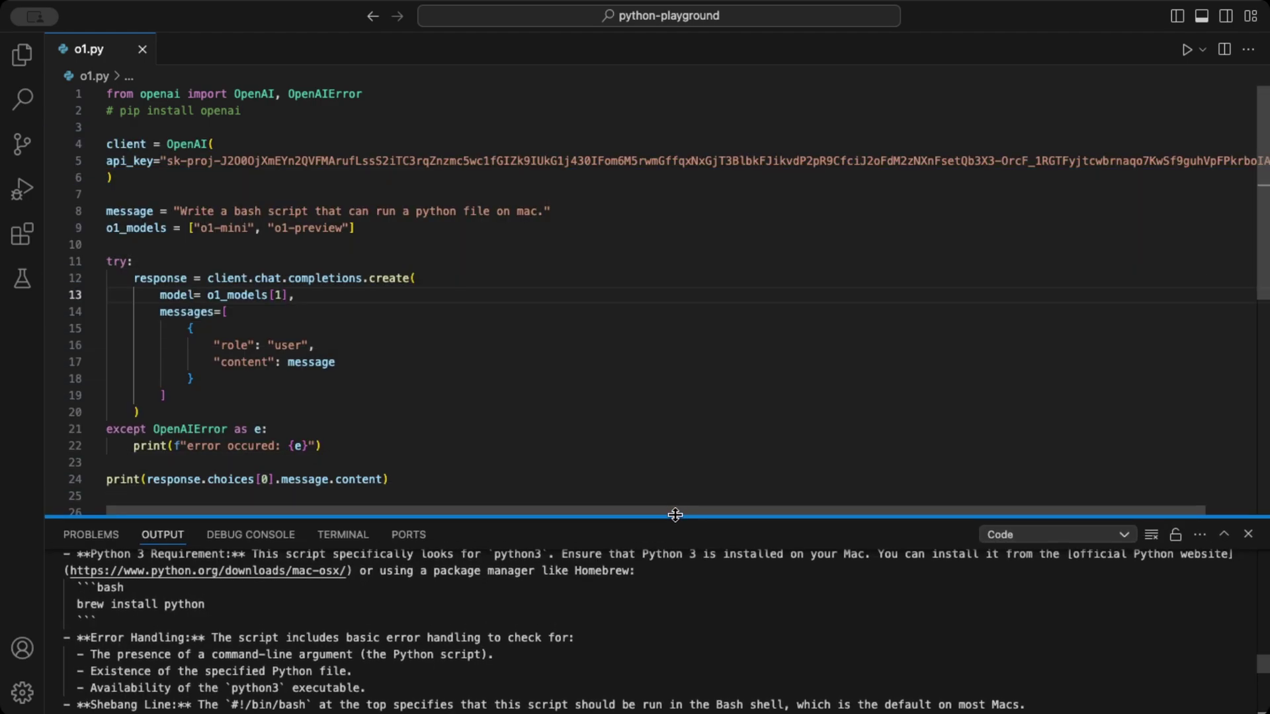
pyautogui.click(655, 479)
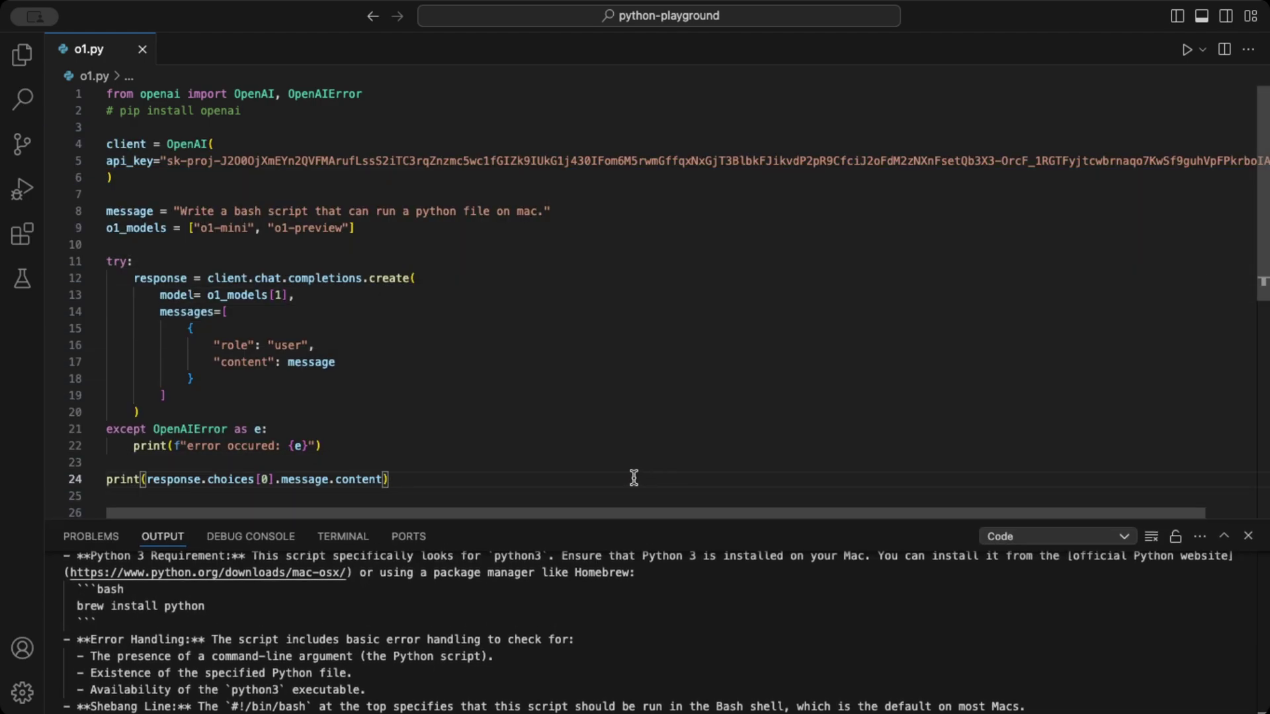